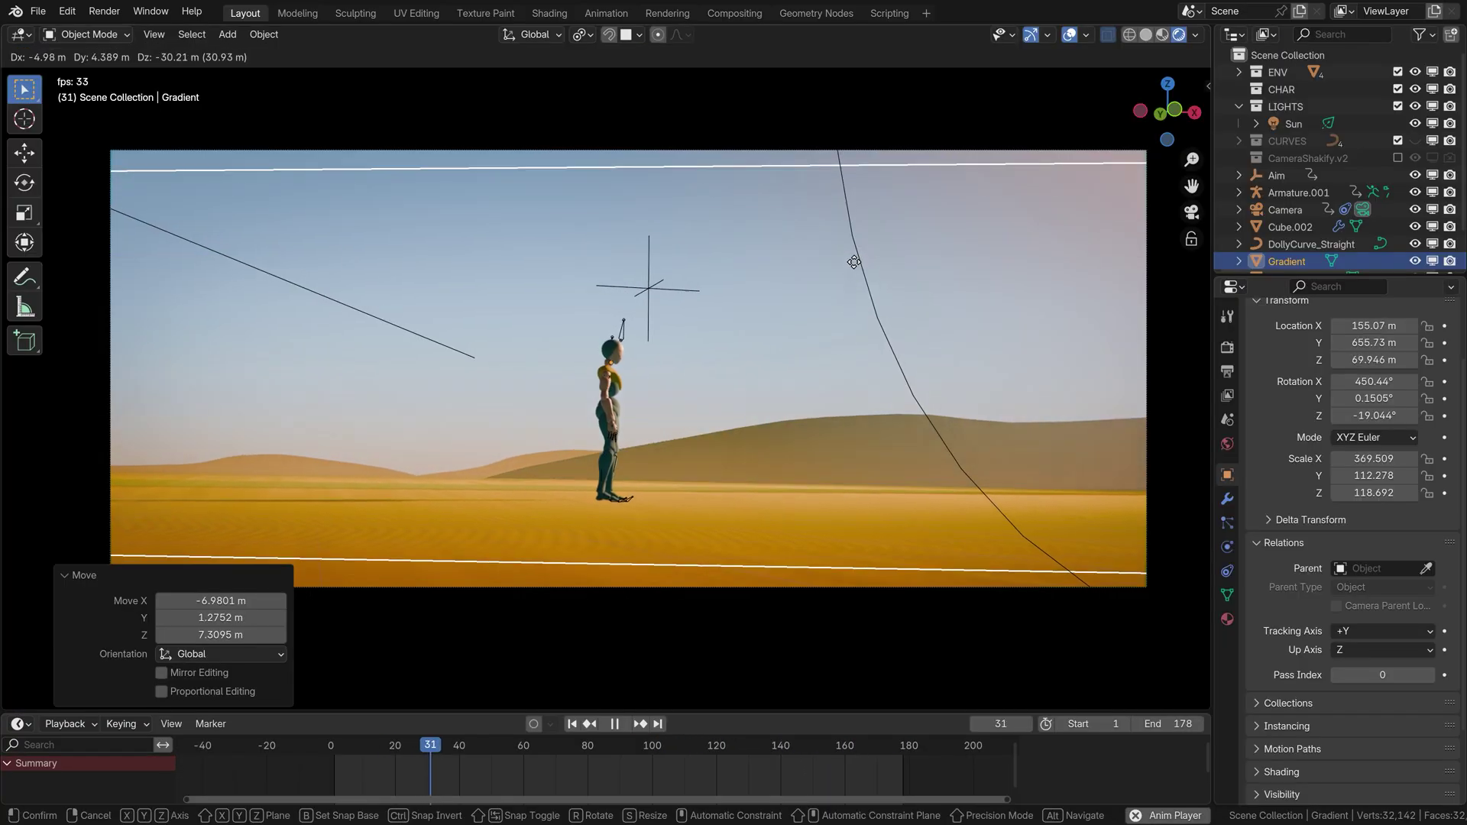
Confirm the Gradient object's new position, deselect it, and scroll down the page
{"action": "left_click", "coordinate": [858, 205]}
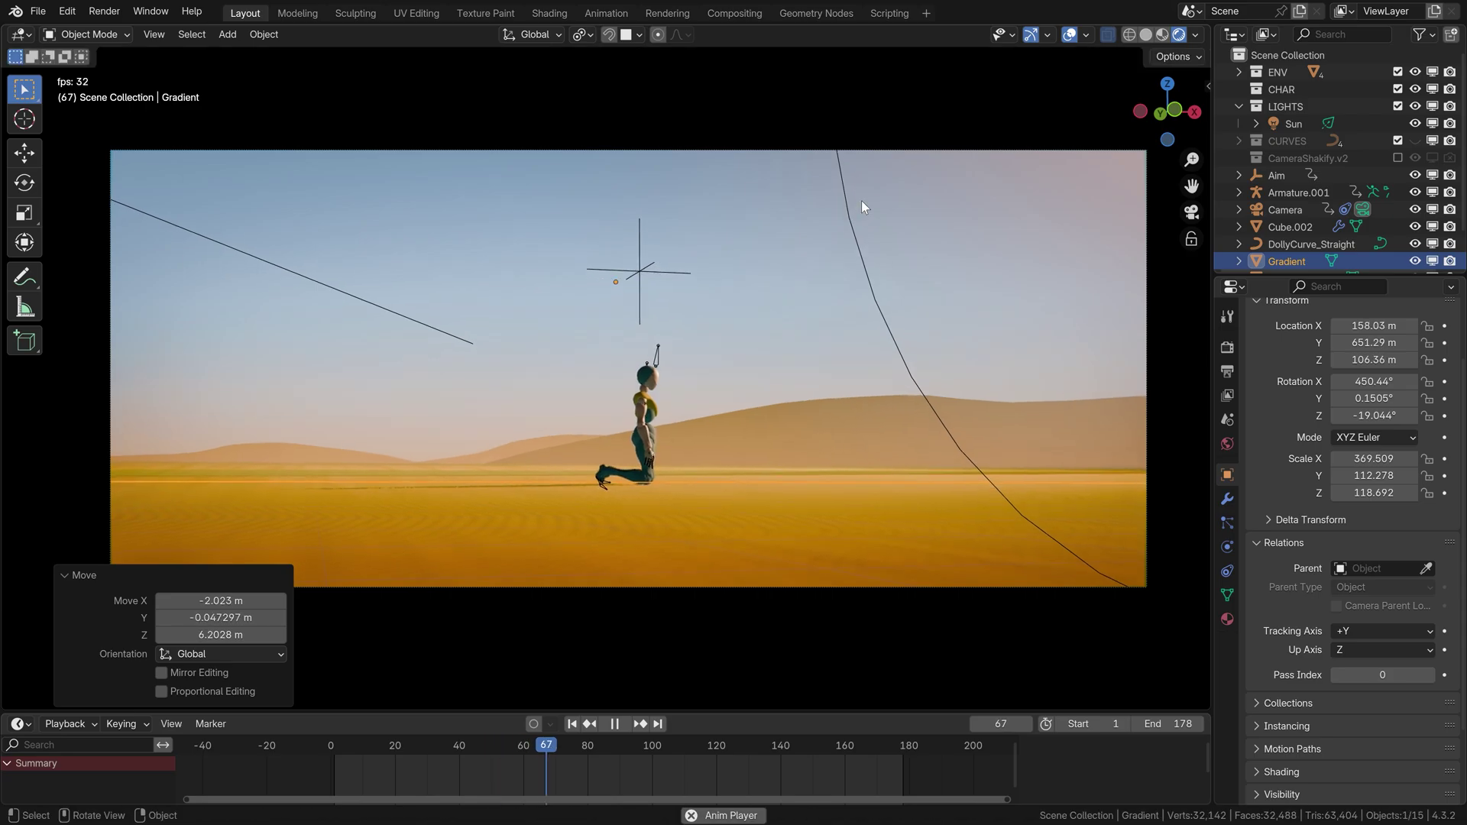
{"action": "left_click", "coordinate": [860, 200]}
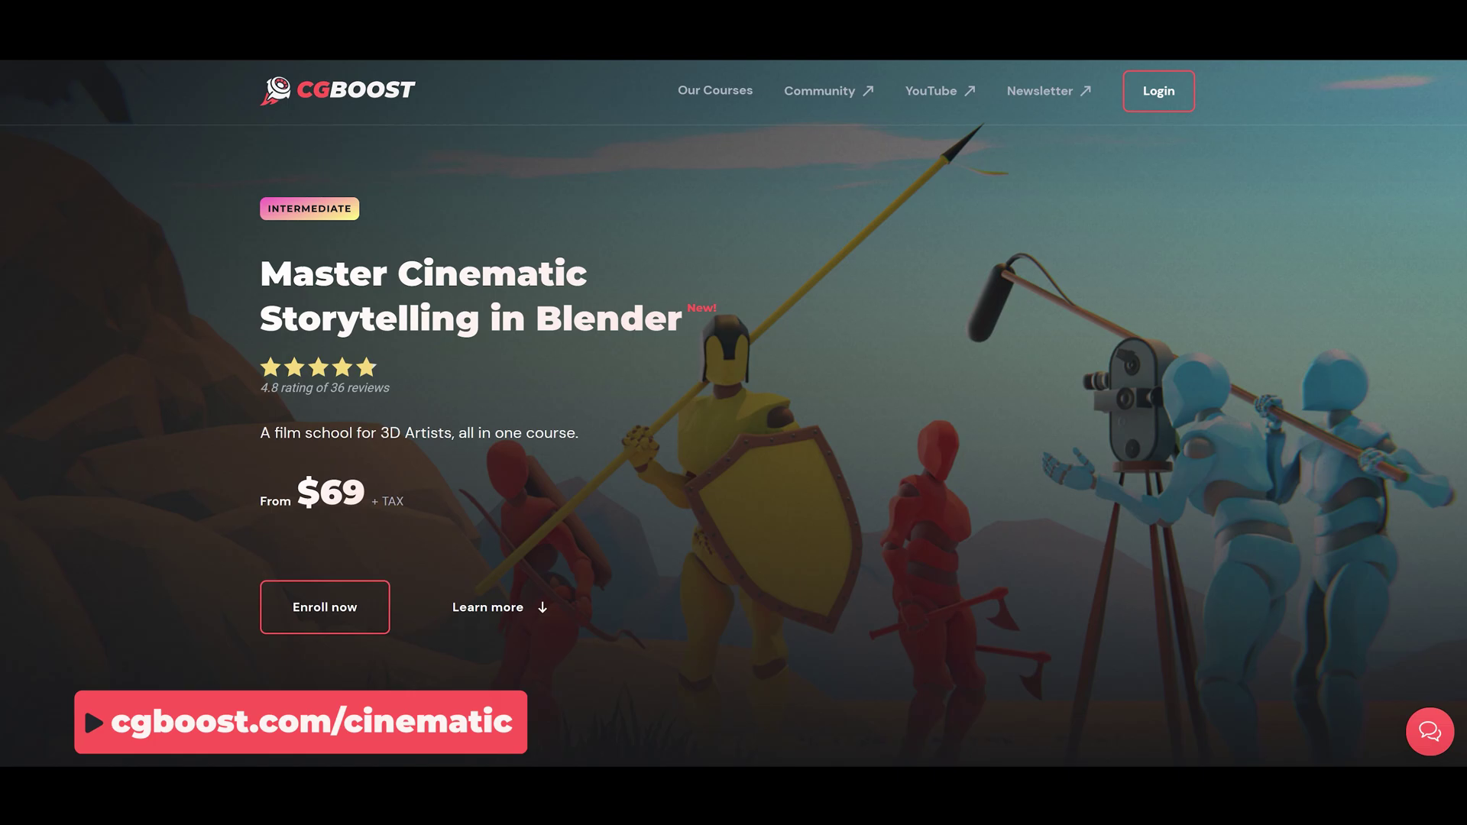
{"action": "scroll", "coordinate": [733, 412], "scroll_direction": "down", "scroll_amount": 10}
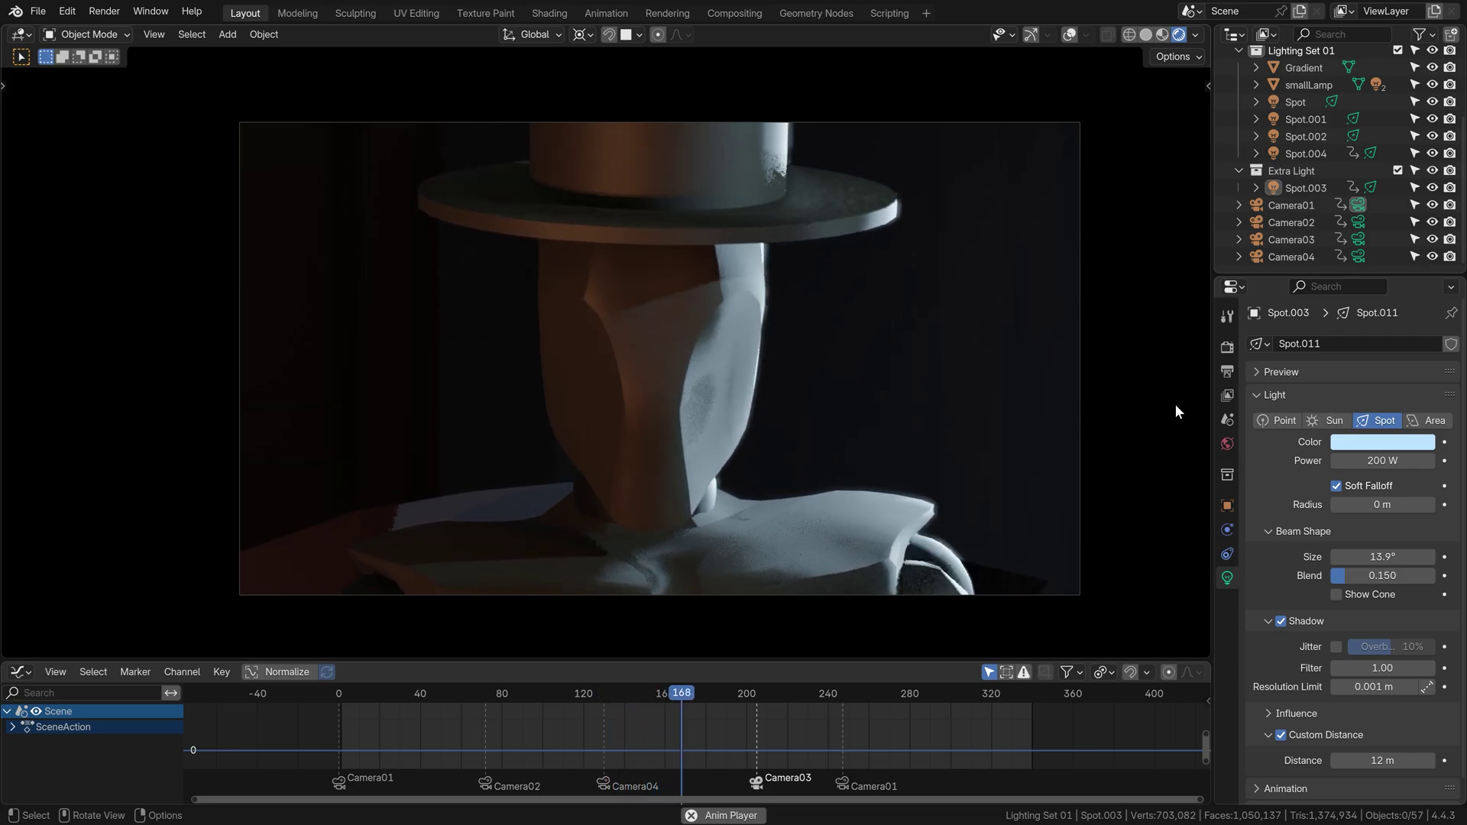
Stop playback and mirror Camera04 with an X scale of -1, then scale -1 again to restore it
{"action": "key", "text": "space"}
{"action": "type", "text": "sx-1"}
{"action": "key", "text": "Return"}
{"action": "type", "text": "sx-1"}
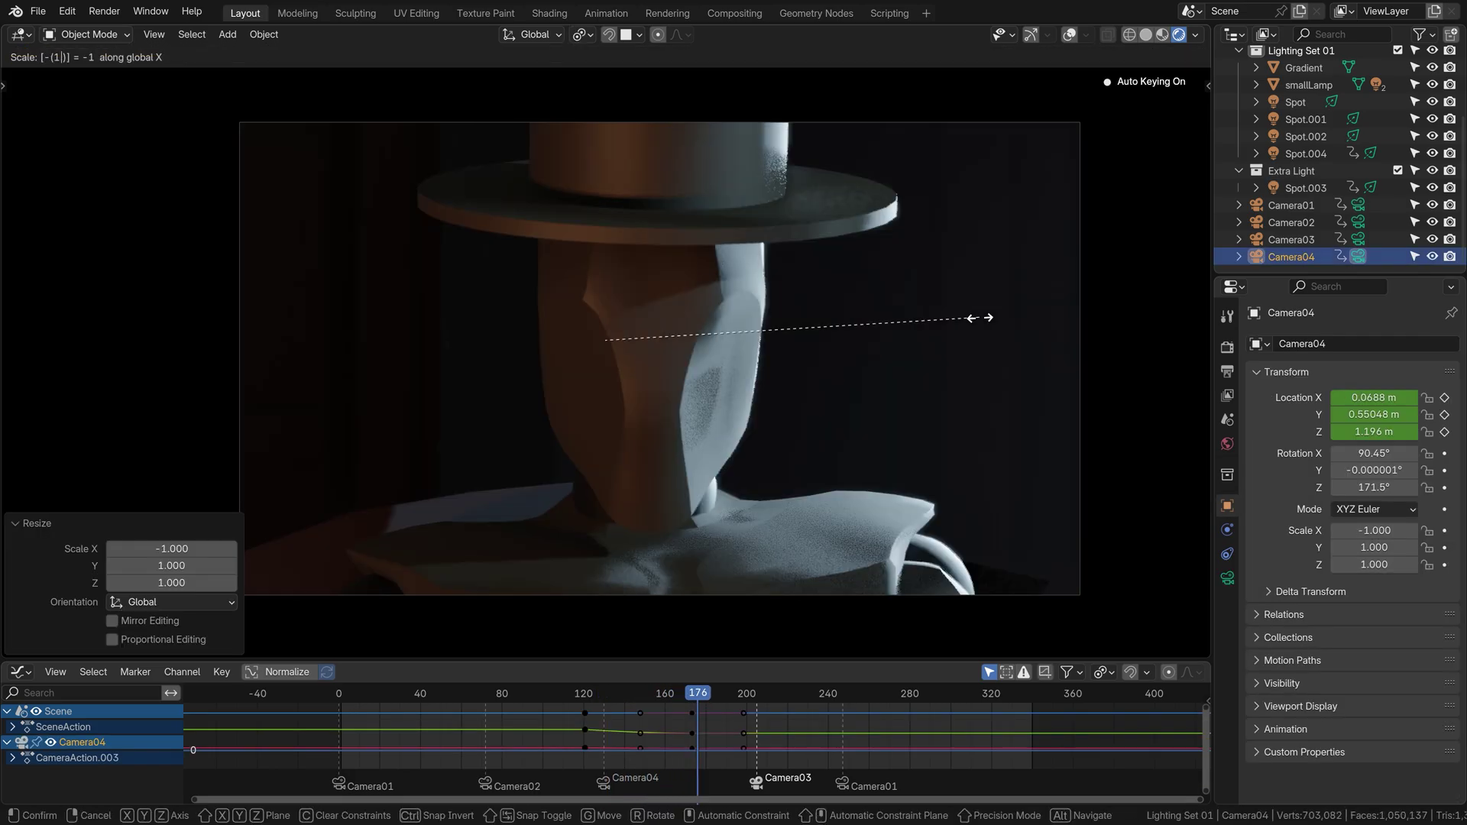
{"action": "key", "text": "Return"}
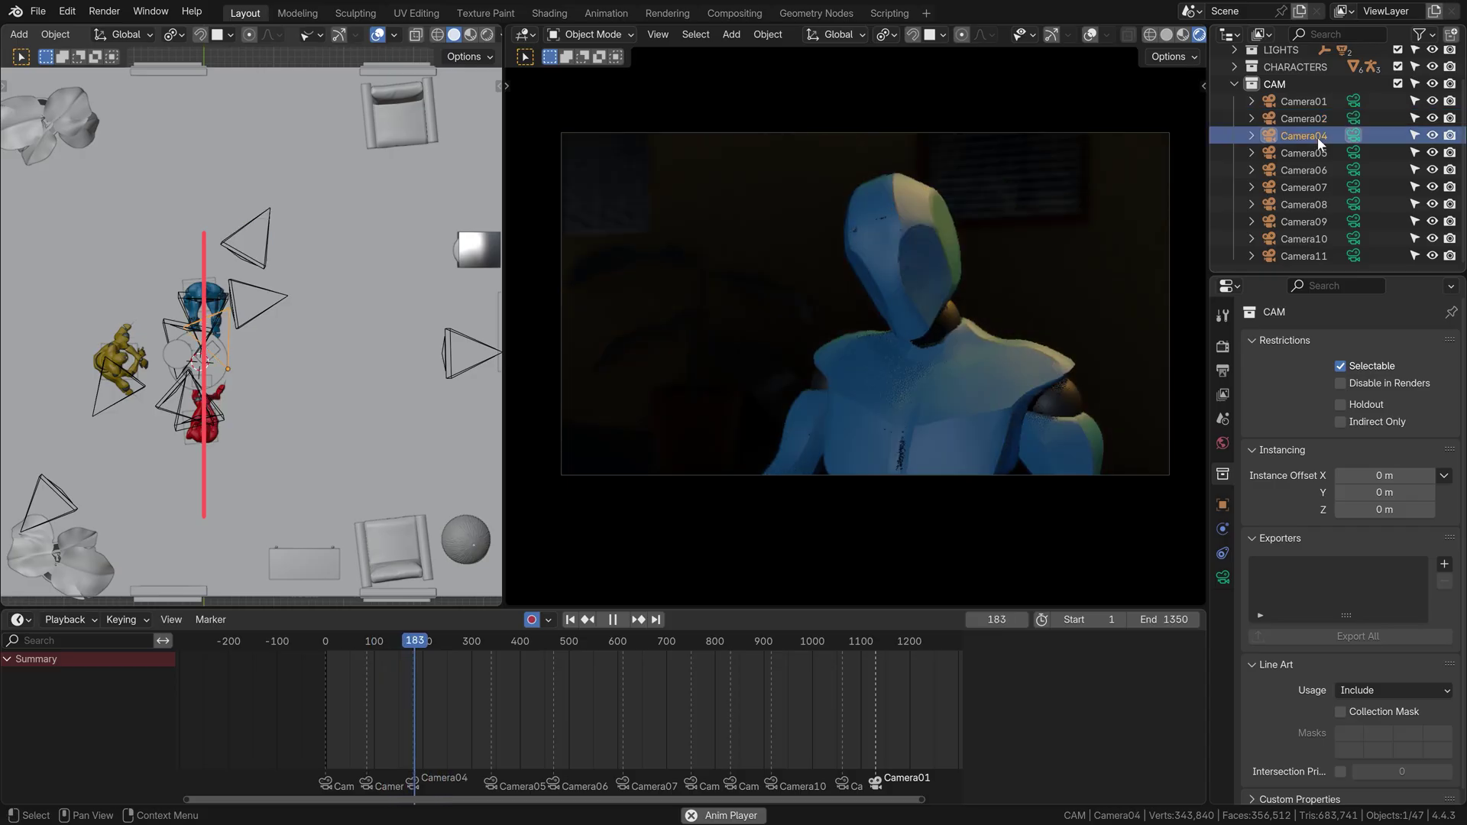
Select Camera04 in the Outliner to inspect its shot of the table scene
{"action": "left_click", "coordinate": [1317, 136]}
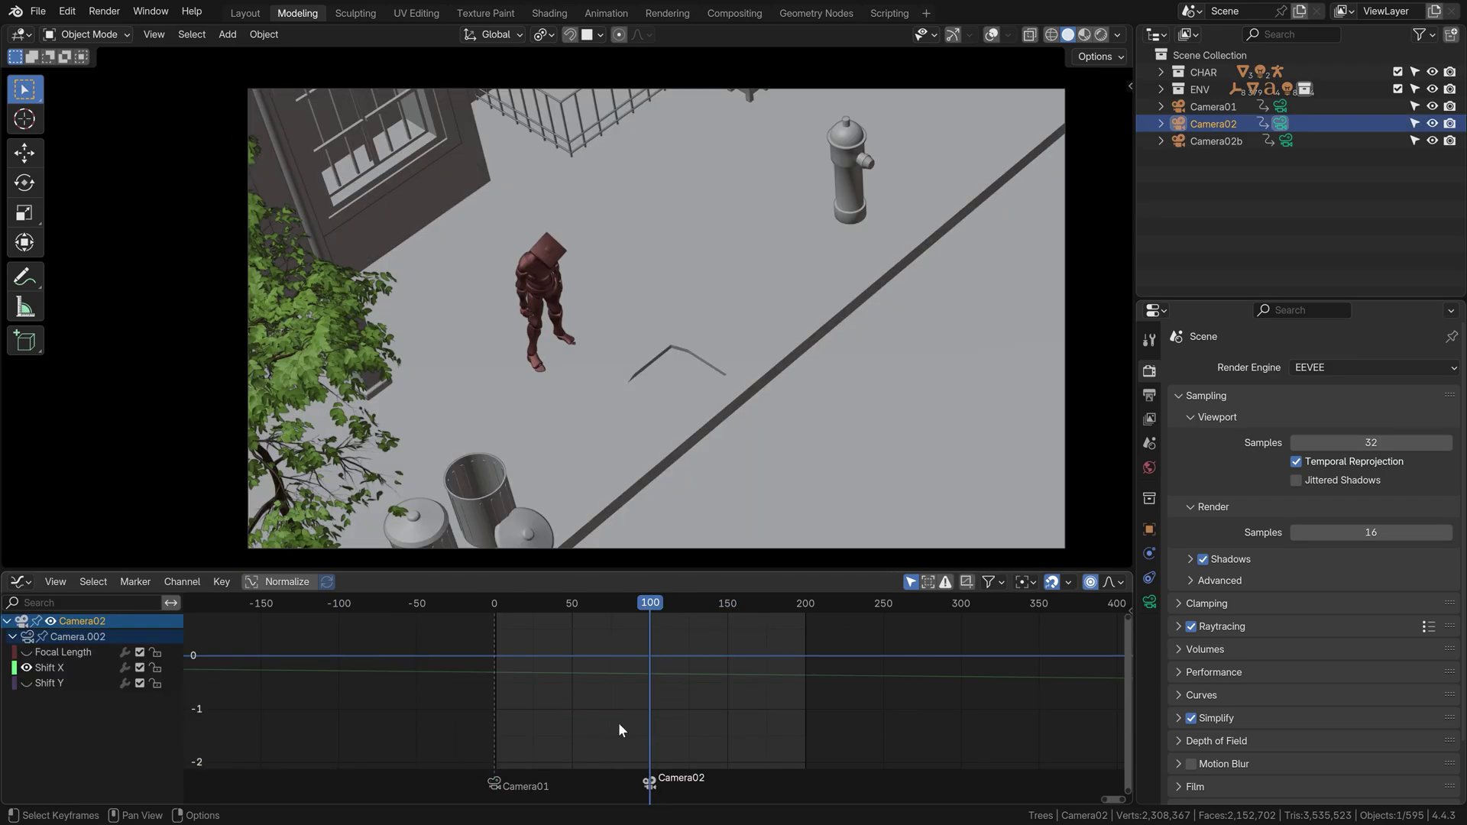
Bind Camera02b to the frame-100 marker and enable the Thirds composition guide on the camera
{"action": "left_click", "coordinate": [1213, 142]}
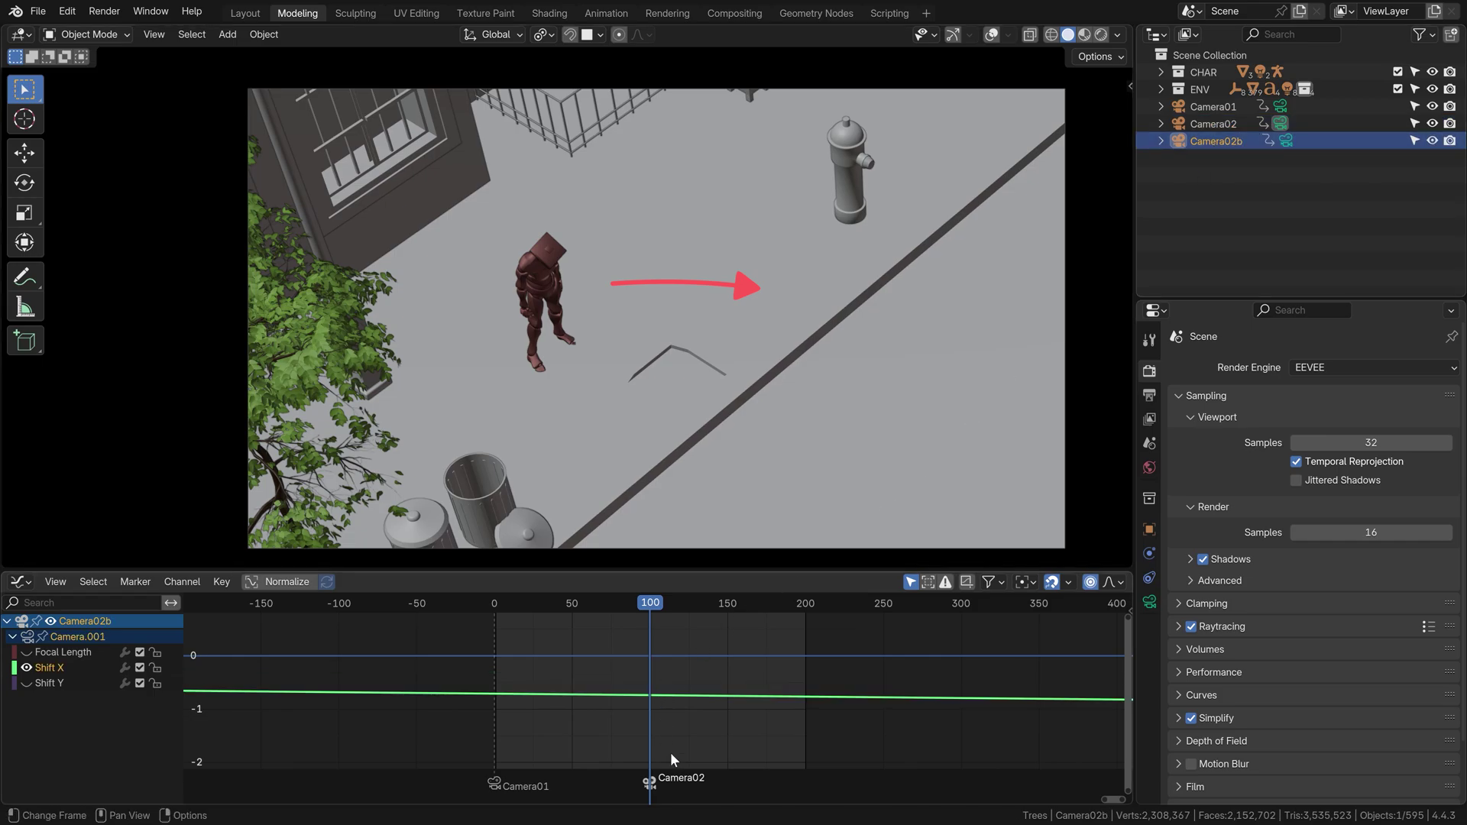
{"action": "key", "text": "ctrl+b"}
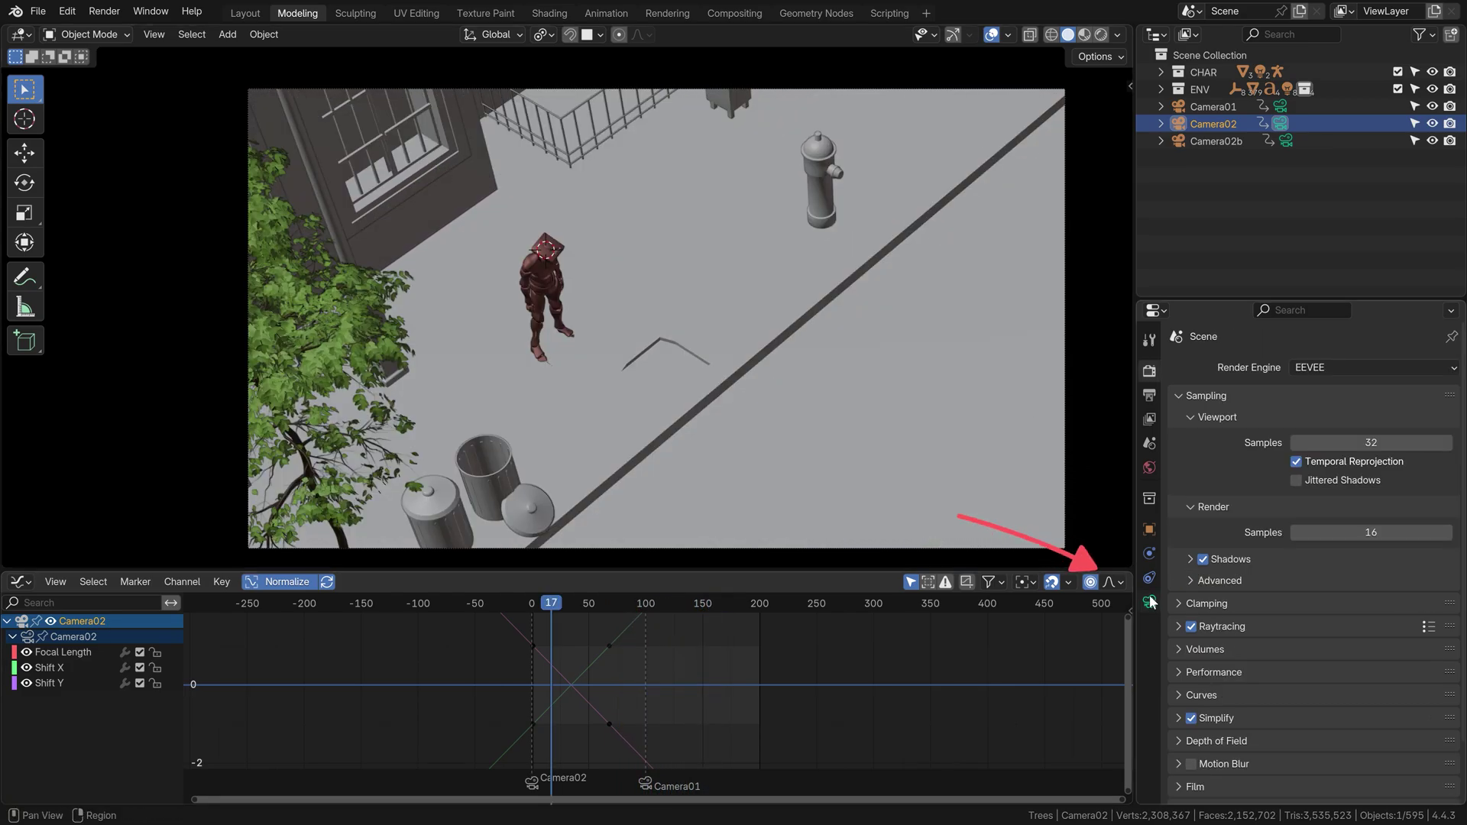
{"action": "left_click", "coordinate": [1149, 603]}
{"action": "left_click", "coordinate": [1207, 675]}
{"action": "scroll", "coordinate": [1207, 672], "scroll_direction": "down", "scroll_amount": 7}
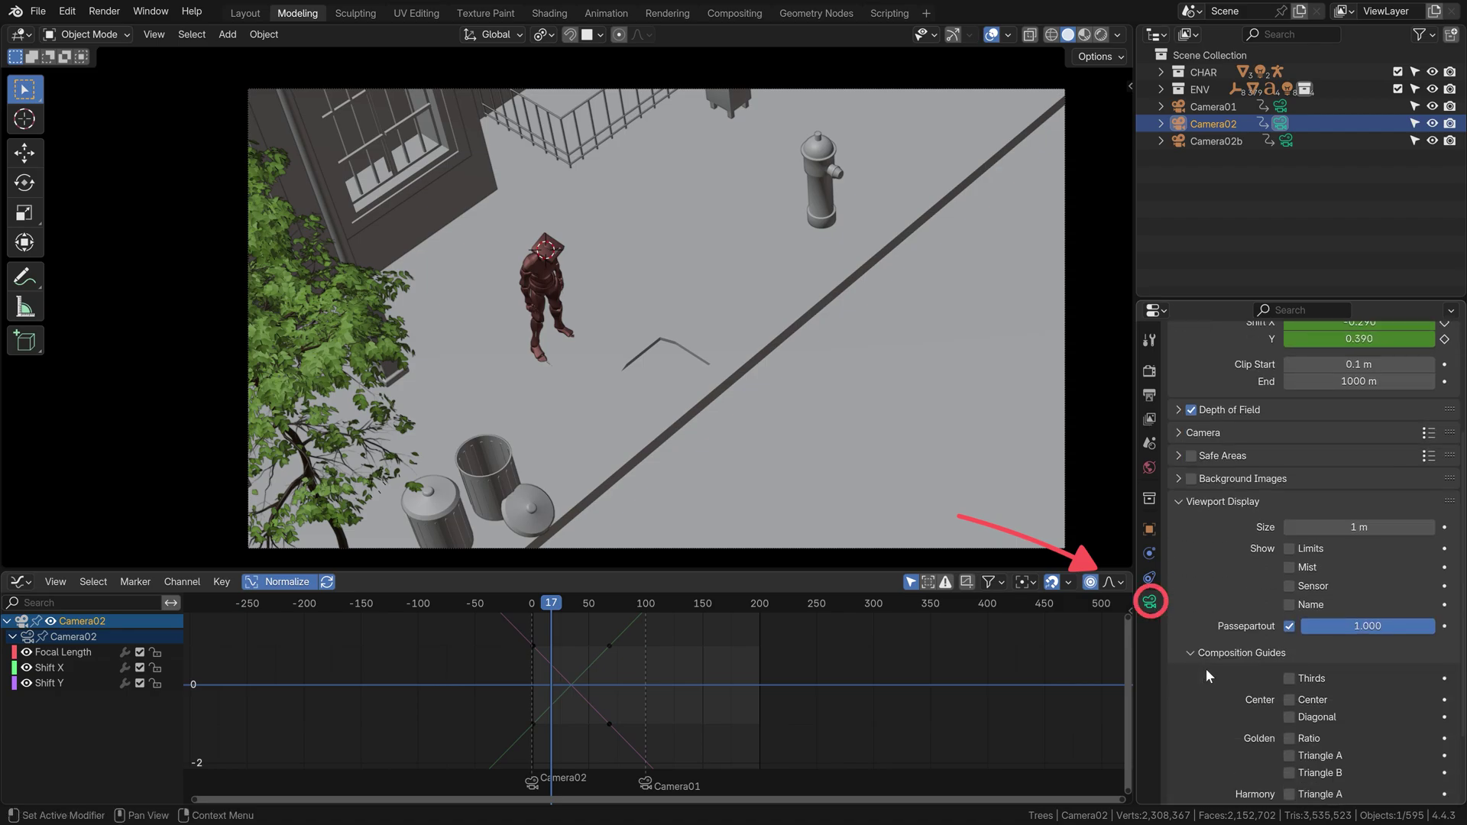
{"action": "left_click", "coordinate": [1223, 561]}
{"action": "left_click", "coordinate": [1289, 587]}
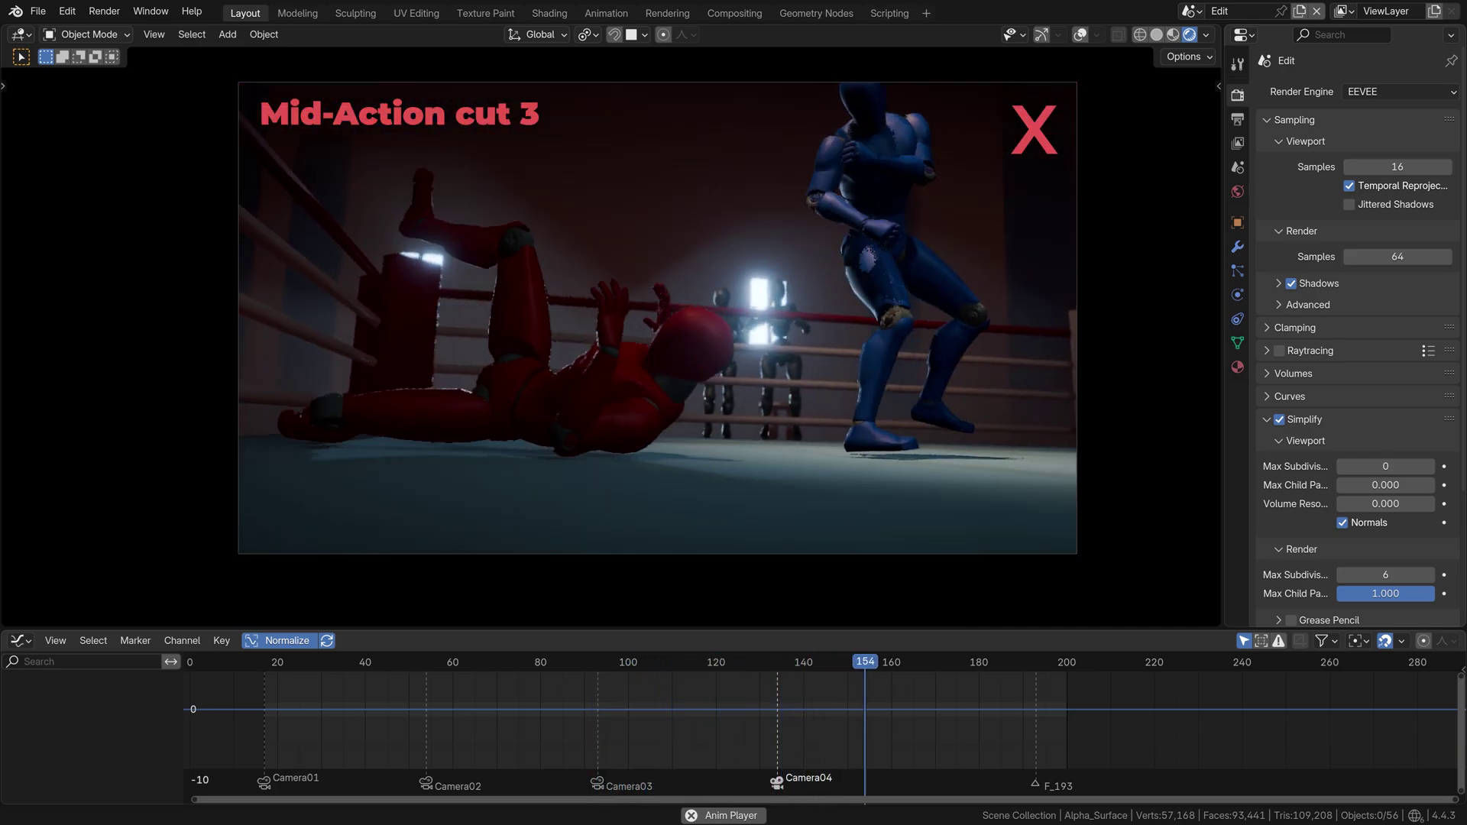
Move the Camera02 cut later to about frame 62 and preview the close-up after it
{"action": "key", "text": "Escape"}
{"action": "left_click_drag", "start_coordinate": [421, 664], "coordinate": [453, 665]}
{"action": "left_click_drag", "start_coordinate": [434, 778], "coordinate": [470, 773]}
{"action": "left_click_drag", "start_coordinate": [452, 668], "coordinate": [622, 663]}
Move the Camera03 cut to about frame 98 and Camera04 to frame 120, then play back
{"action": "left_click_drag", "start_coordinate": [598, 783], "coordinate": [620, 784]}
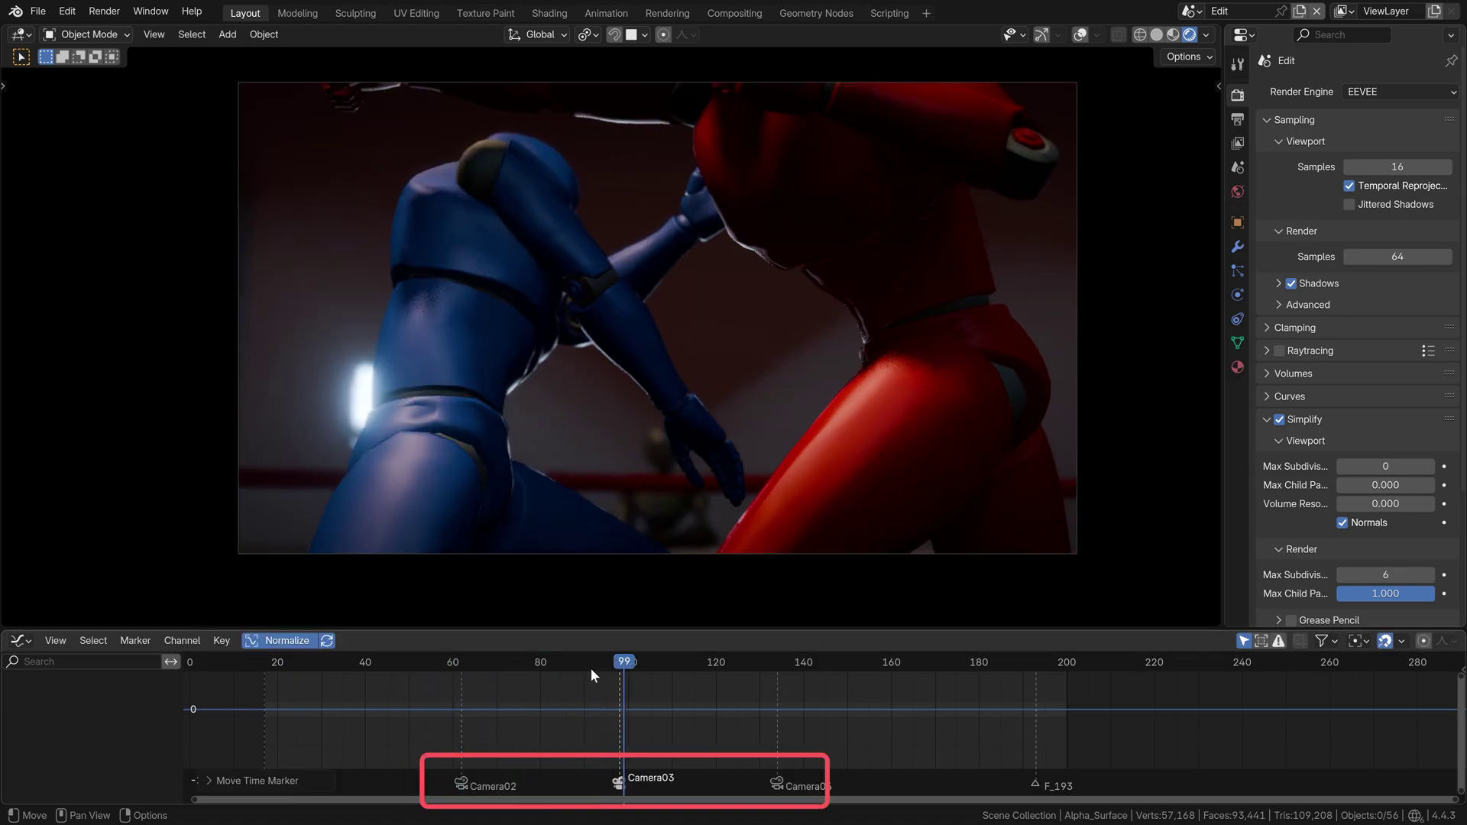
{"action": "left_click", "coordinate": [628, 663]}
{"action": "left_click_drag", "start_coordinate": [627, 664], "coordinate": [736, 661]}
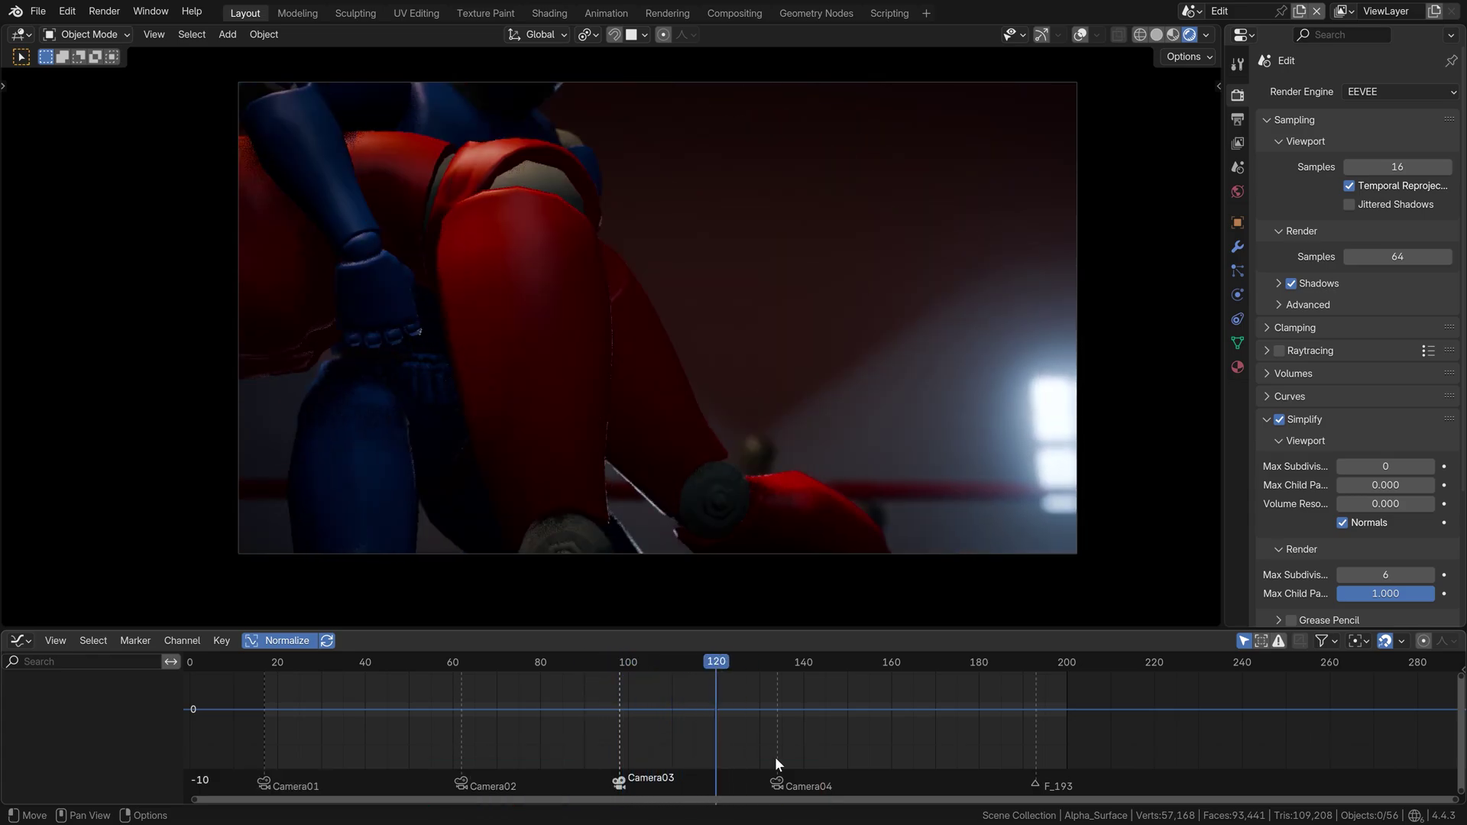
{"action": "left_click_drag", "start_coordinate": [781, 767], "coordinate": [717, 770]}
{"action": "left_click", "coordinate": [676, 663]}
{"action": "key", "text": "space"}
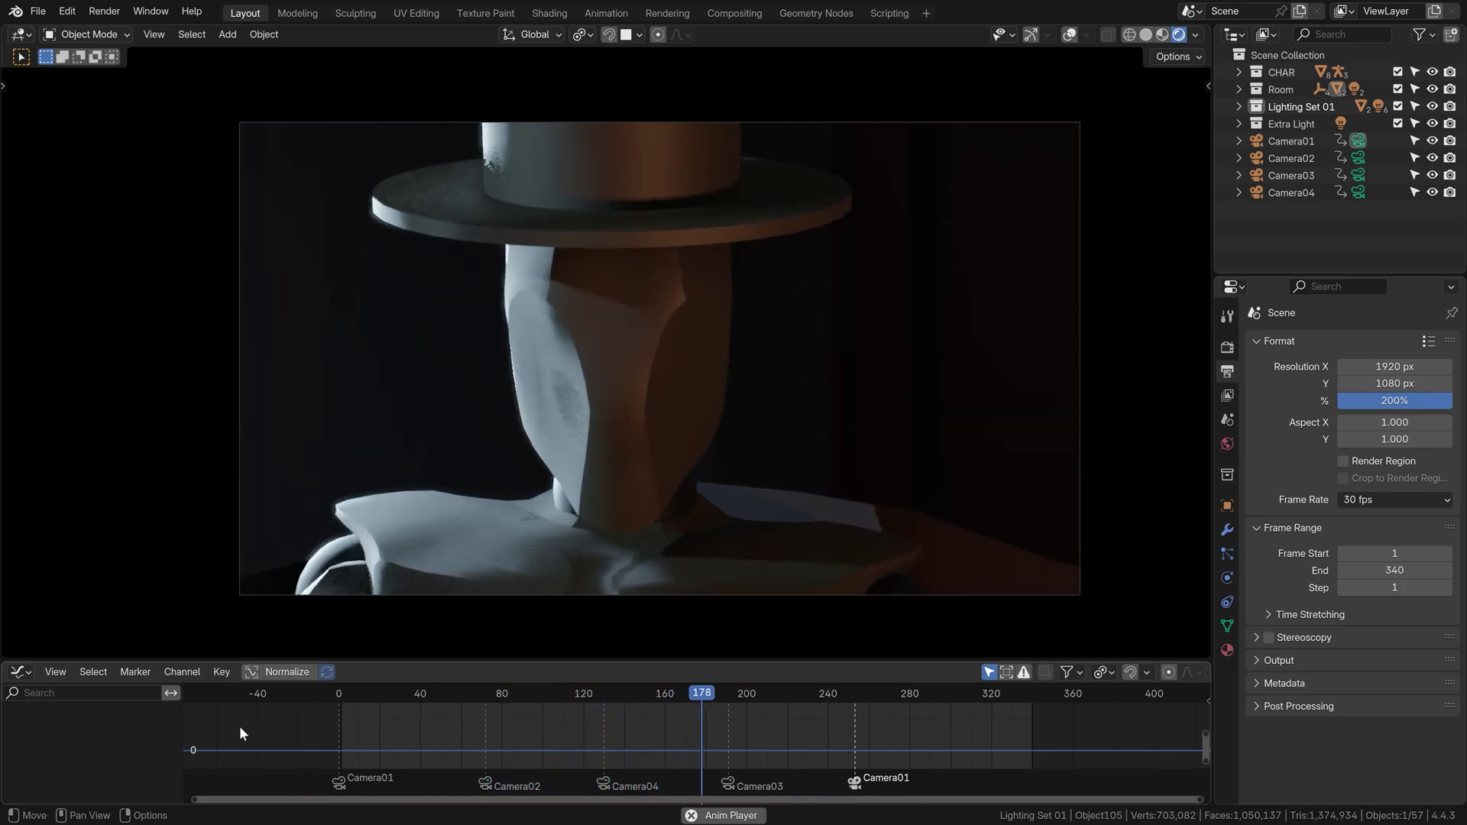
Shift the Camera03 cut later to about frame 197 and the final Camera01 cut to about 215, then play
{"action": "left_click_drag", "start_coordinate": [725, 779], "coordinate": [740, 779]}
{"action": "left_click_drag", "start_coordinate": [844, 785], "coordinate": [772, 787]}
{"action": "key", "text": "space"}
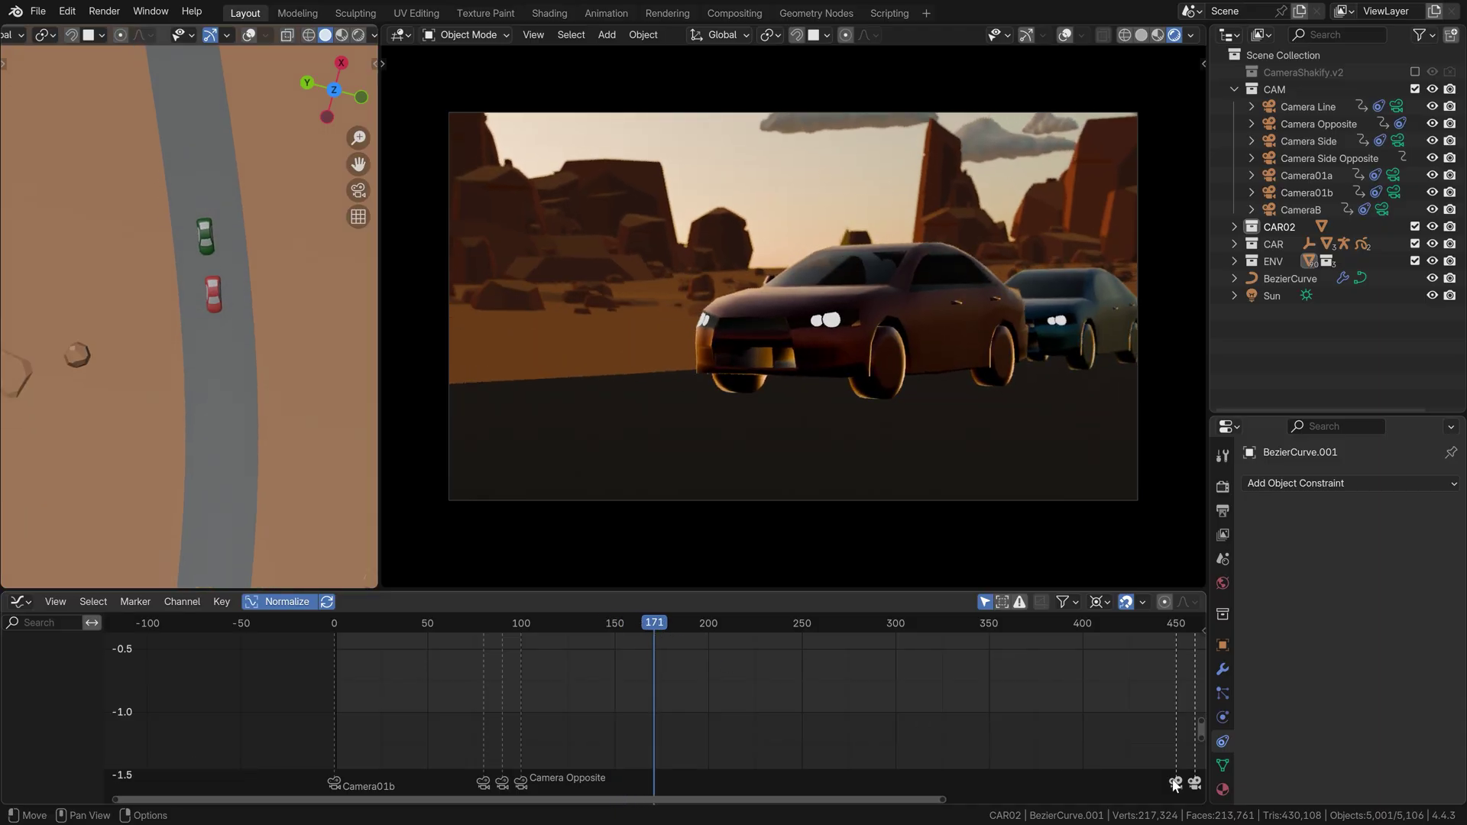
Move the selected late car-chase camera markers to earlier frames, then play from near the start
{"action": "left_click_drag", "start_coordinate": [1175, 785], "coordinate": [1005, 789]}
{"action": "left_click_drag", "start_coordinate": [688, 783], "coordinate": [653, 783]}
{"action": "left_click_drag", "start_coordinate": [500, 624], "coordinate": [365, 623]}
{"action": "key", "text": "space"}
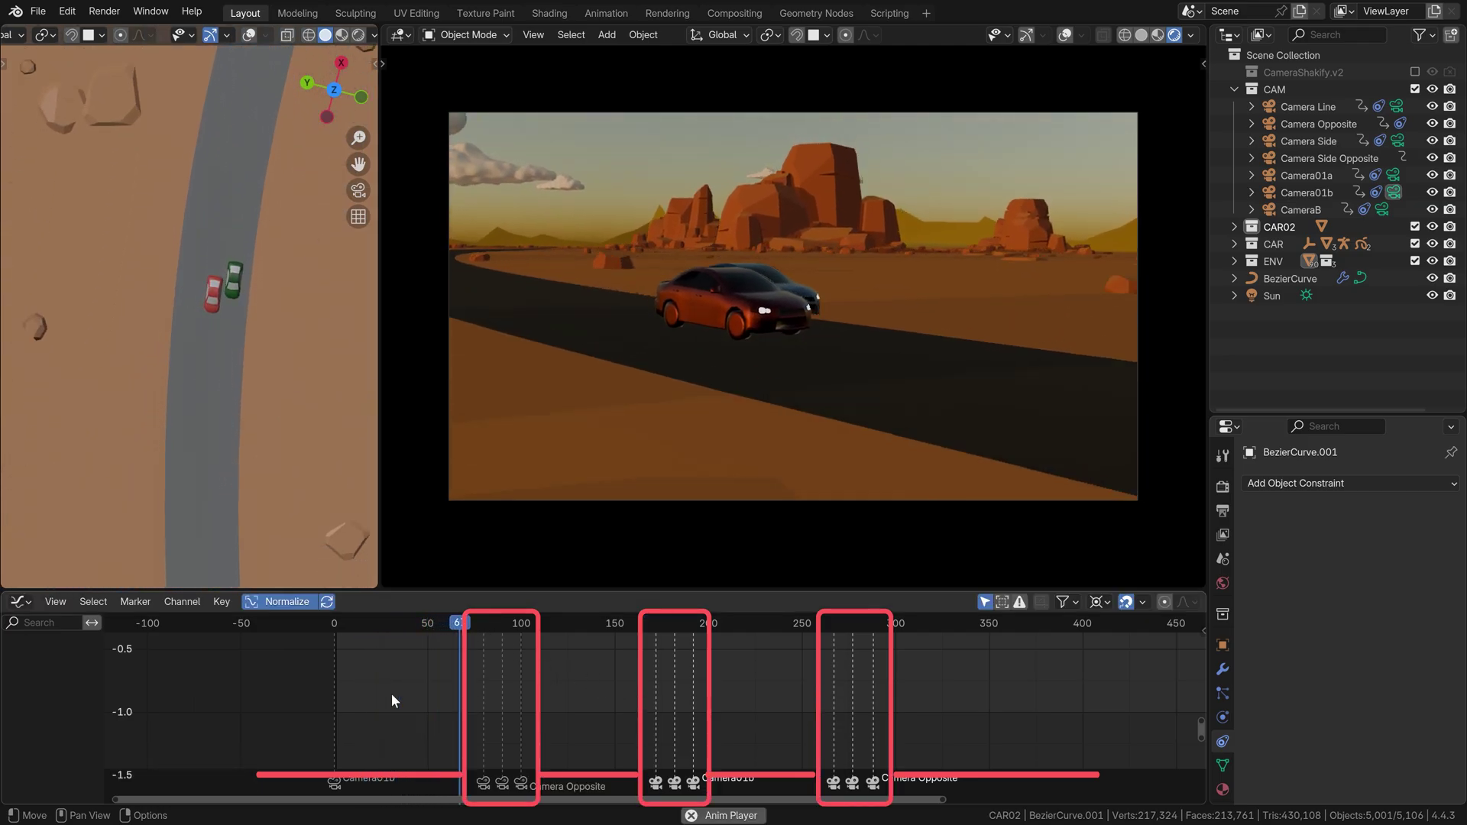